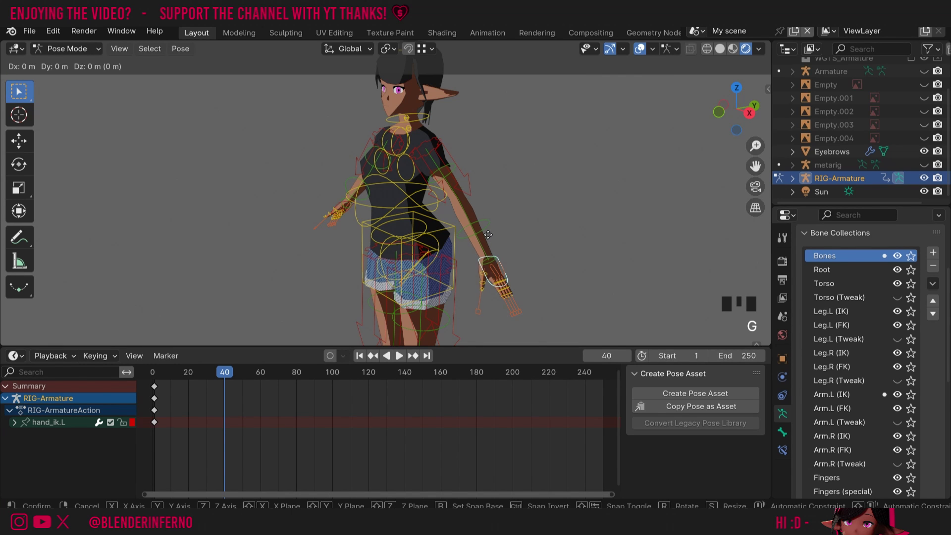
Step: Raise the character's left hand IK control to about chest height at frame 40 and keyframe it
click(488, 149)
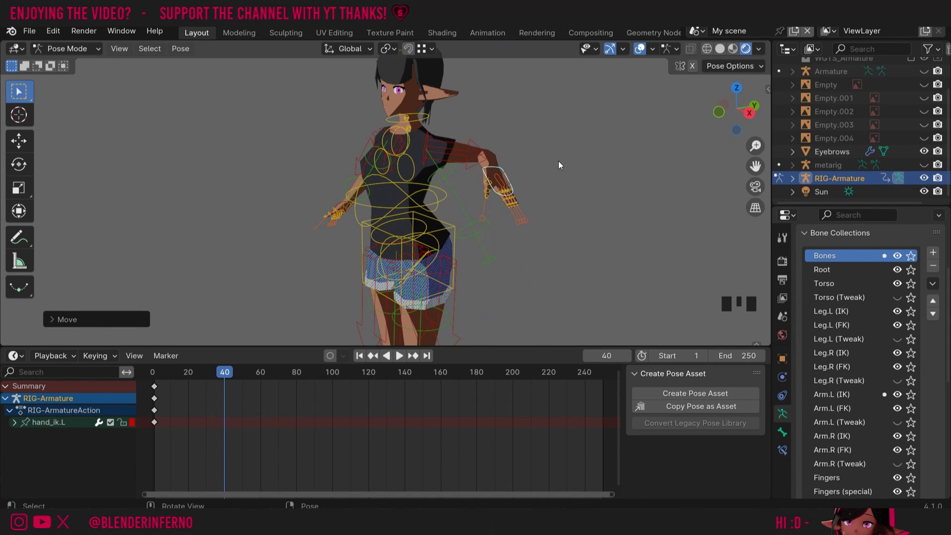
key(k)
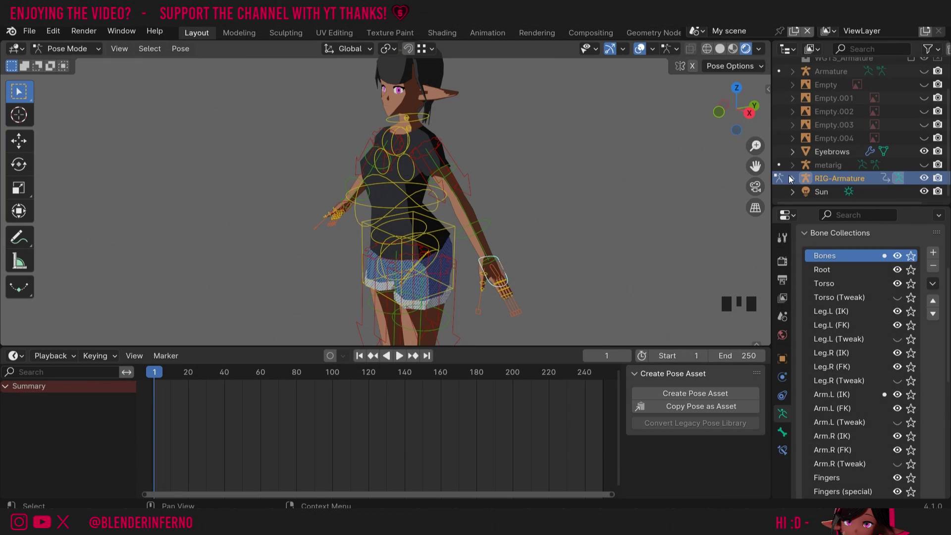
Step: Keyframe all transform channels of the left hand IK control at frame 1 and show its transform values in the viewport
key(k)
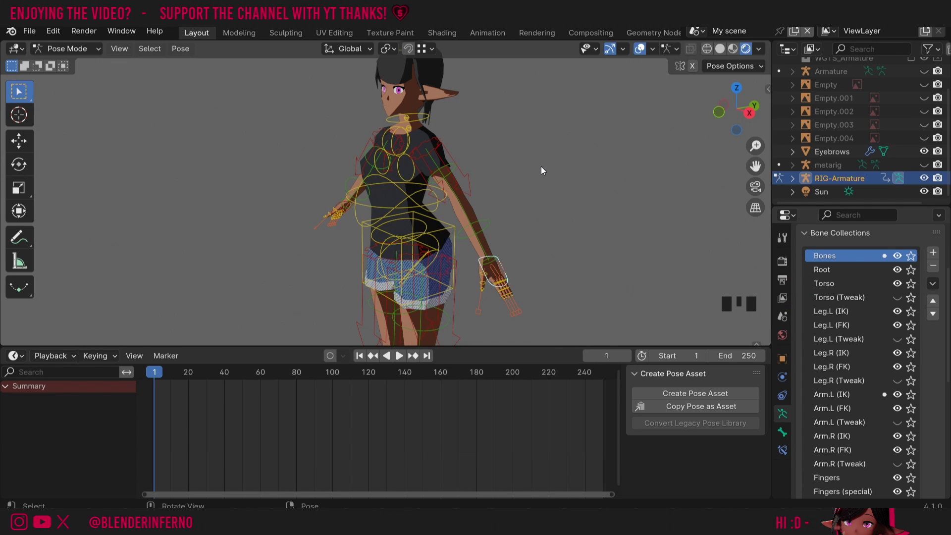
key(i)
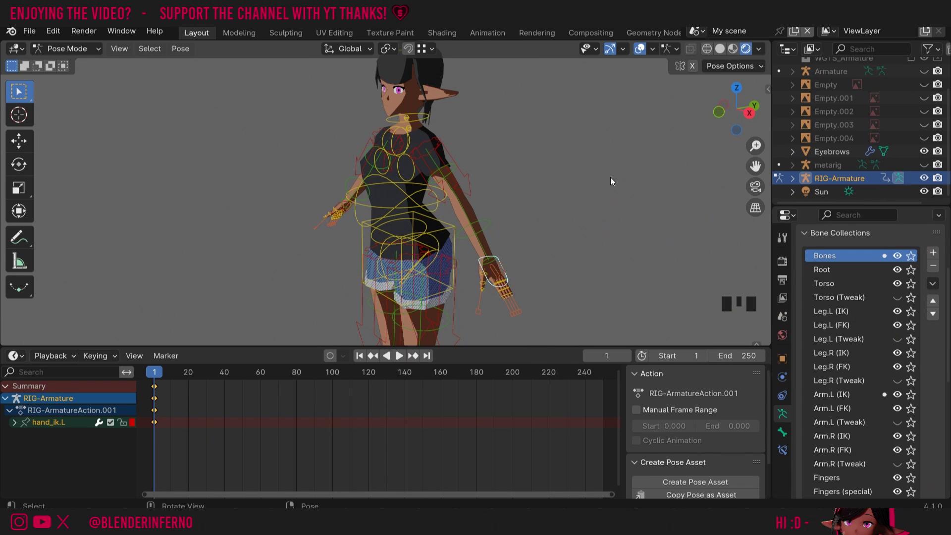
click(768, 88)
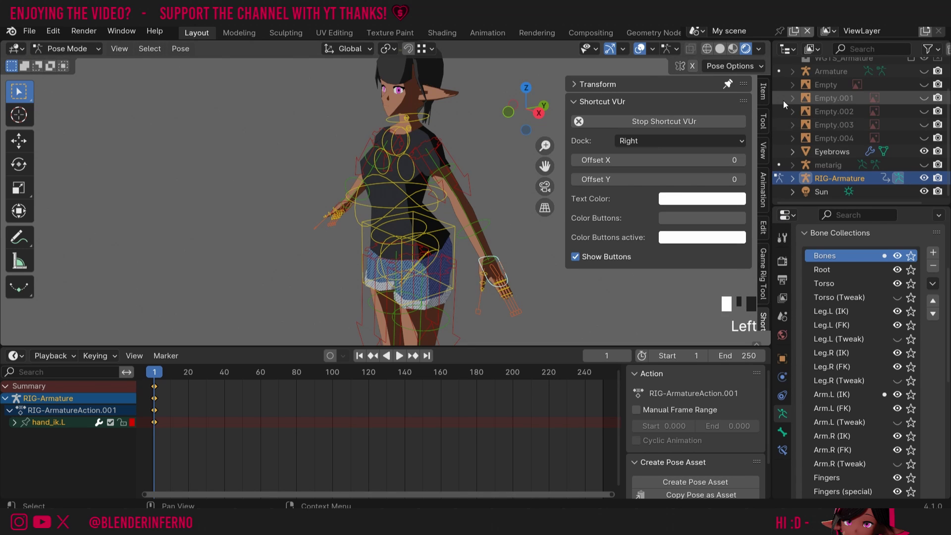
click(764, 90)
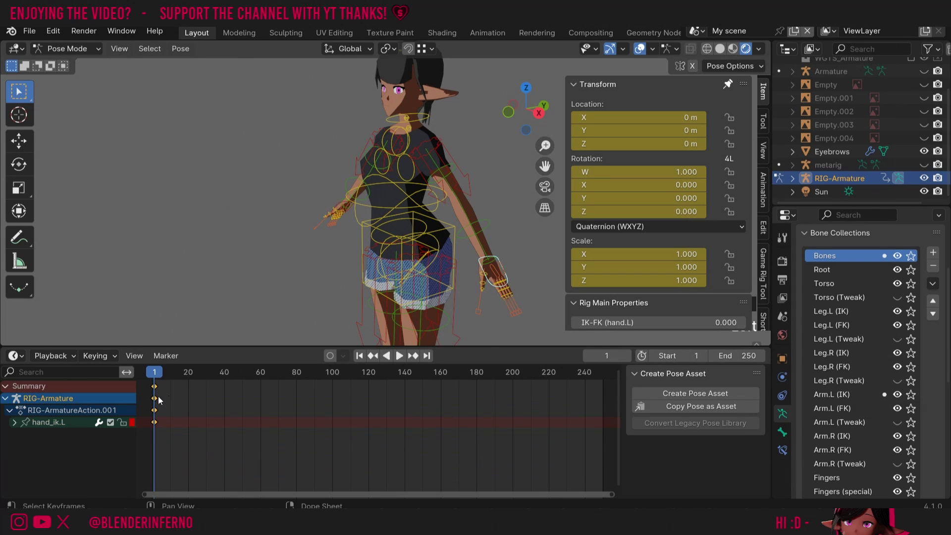
Step: Delete the left hand control's all-channel keyframes at frame 1
key(x)
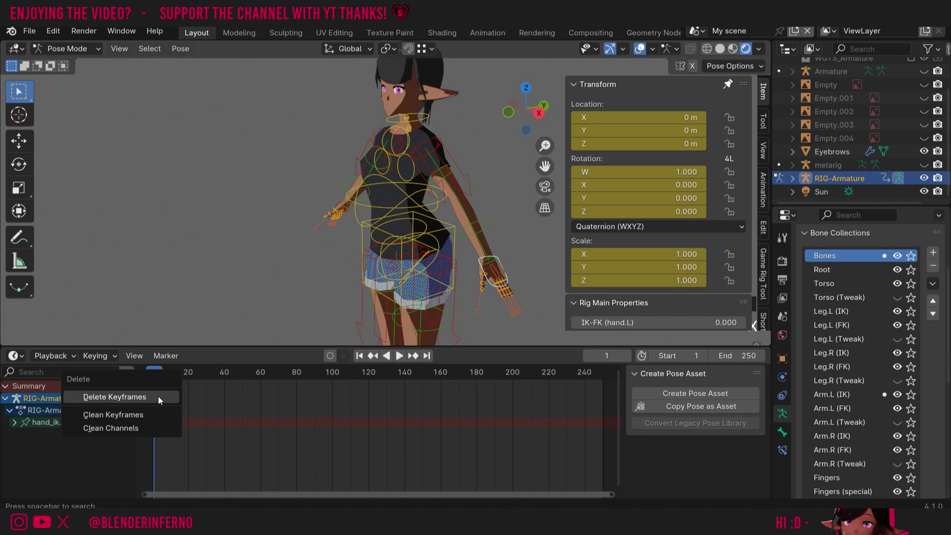
click(158, 396)
Step: Make Rotation the active keying set and keyframe the left hand control's rotation at frame 1
click(98, 355)
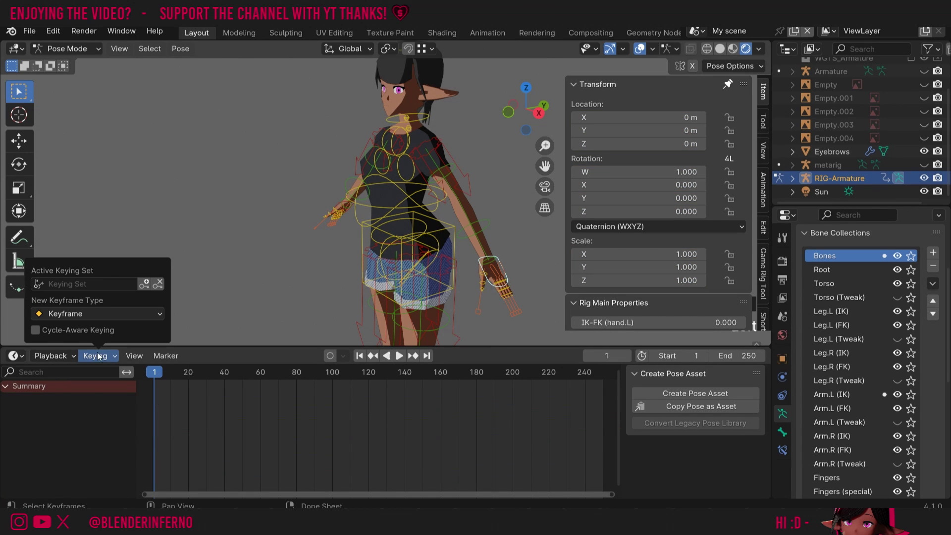
click(70, 284)
click(66, 329)
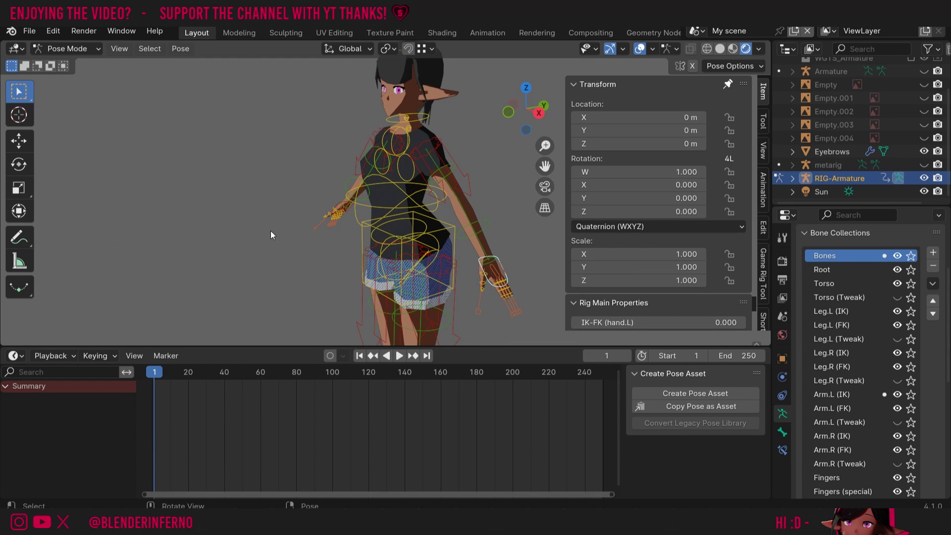
key(i)
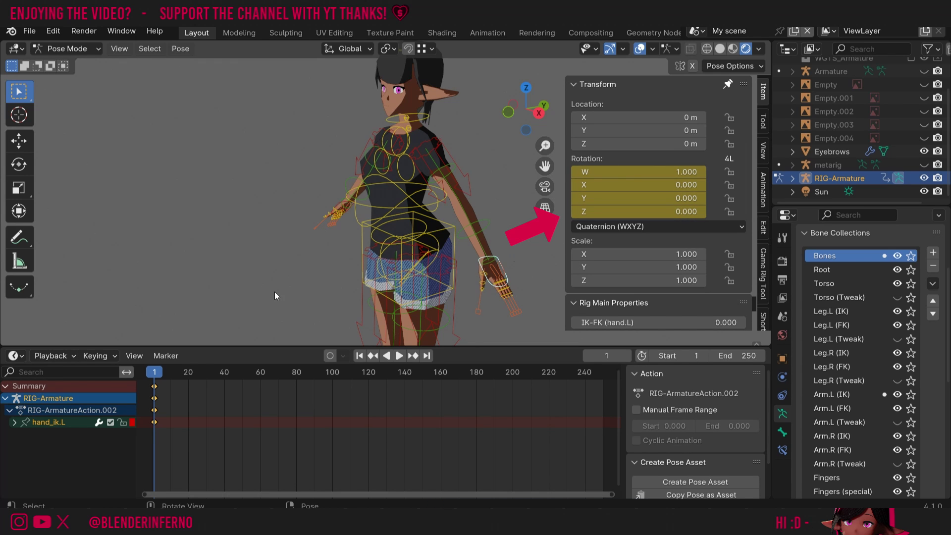
Step: Clear the active keying set
click(97, 356)
click(114, 356)
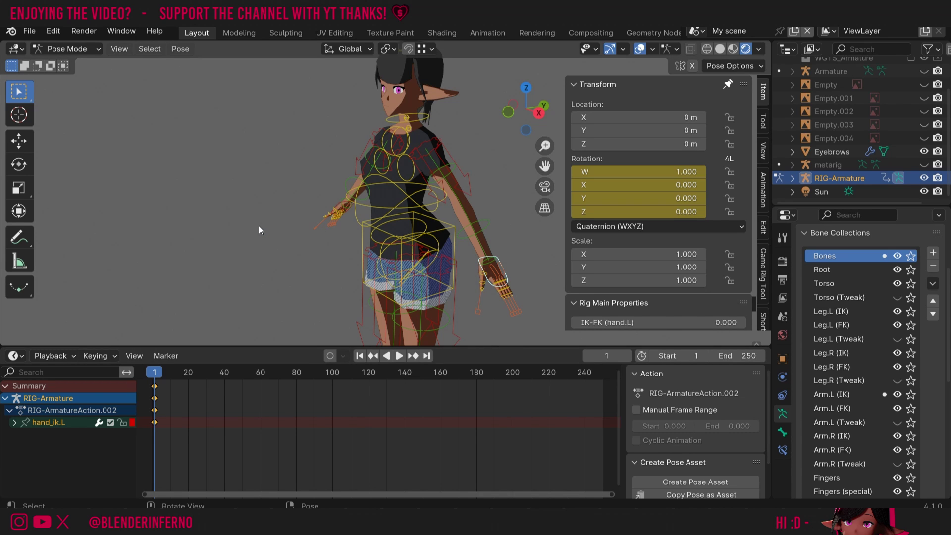
key(ctrl+shift+alt+i)
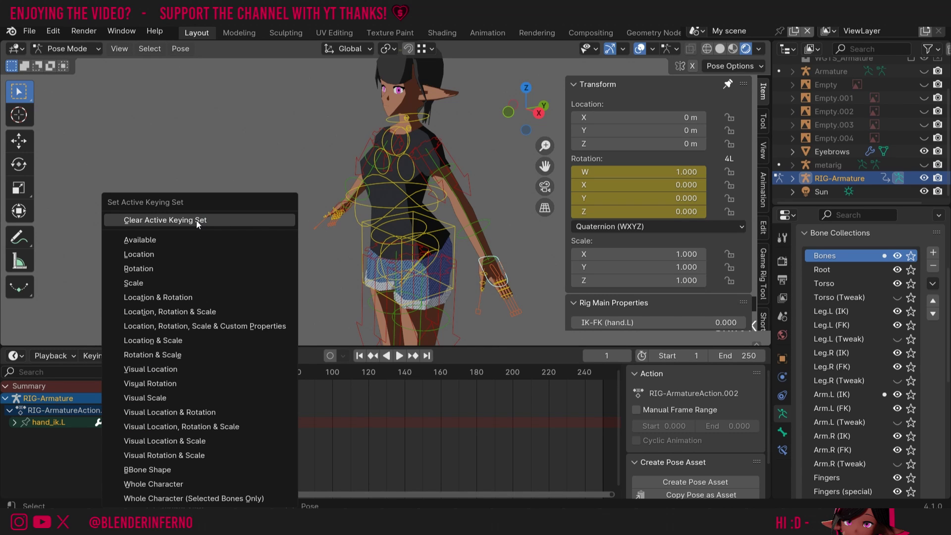
click(197, 221)
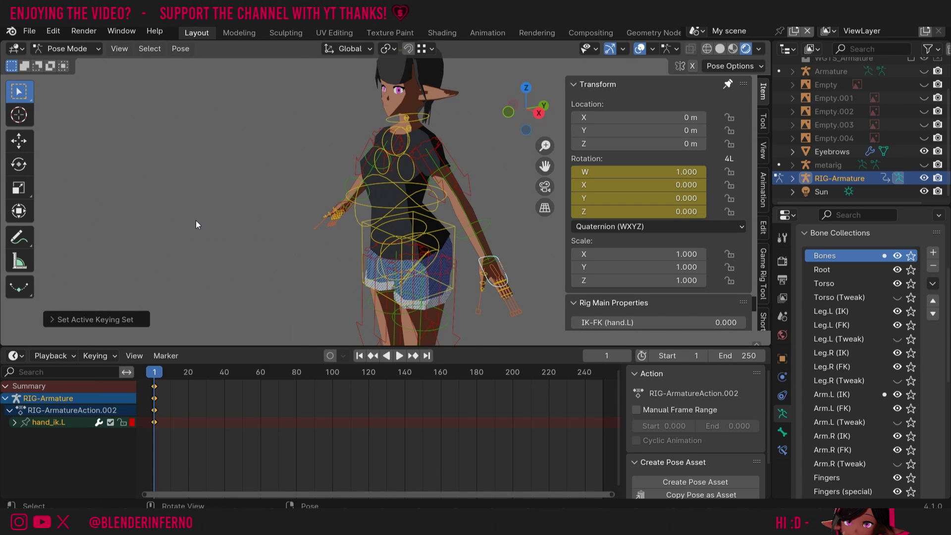
Step: Make Location & Rotation the active keying set and keyframe the left hand control with it at frame 1
click(97, 357)
key(ctrl+shift+alt+i)
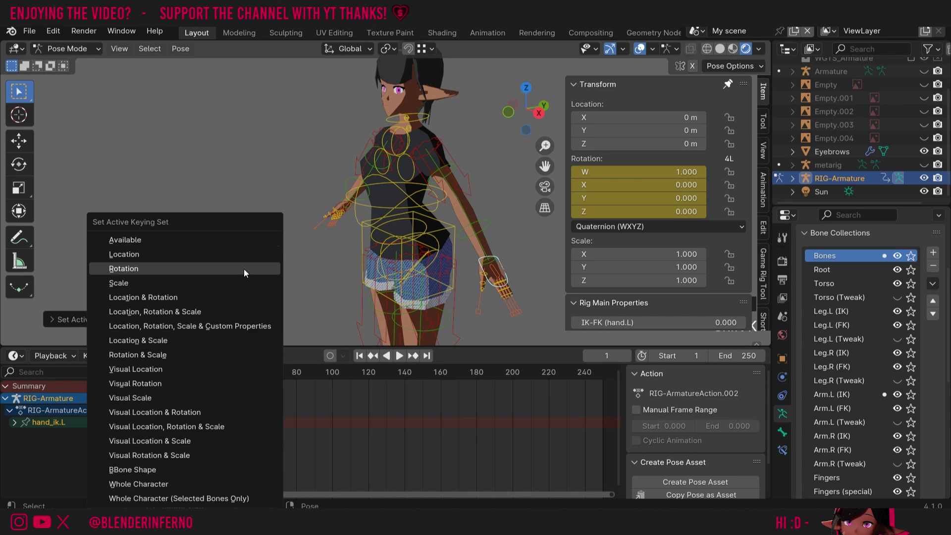
click(175, 297)
click(103, 357)
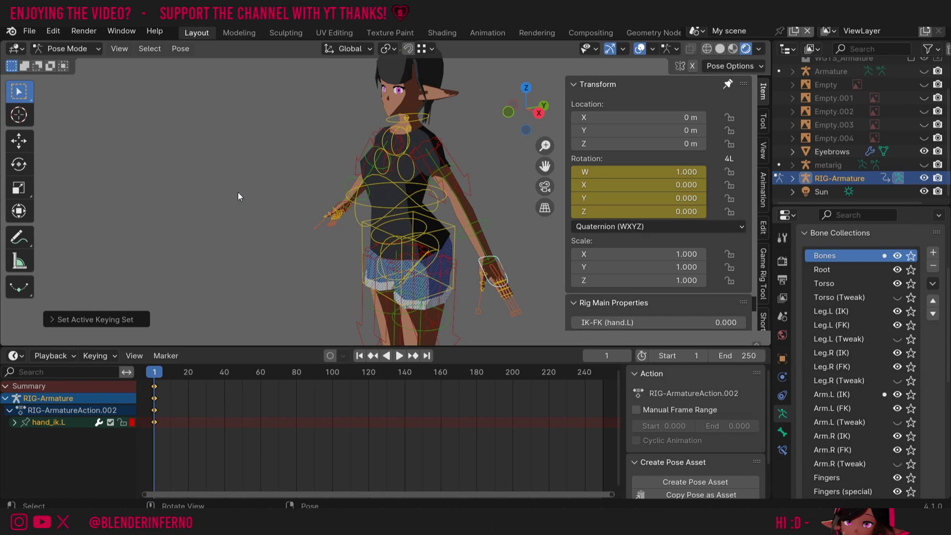
key(i)
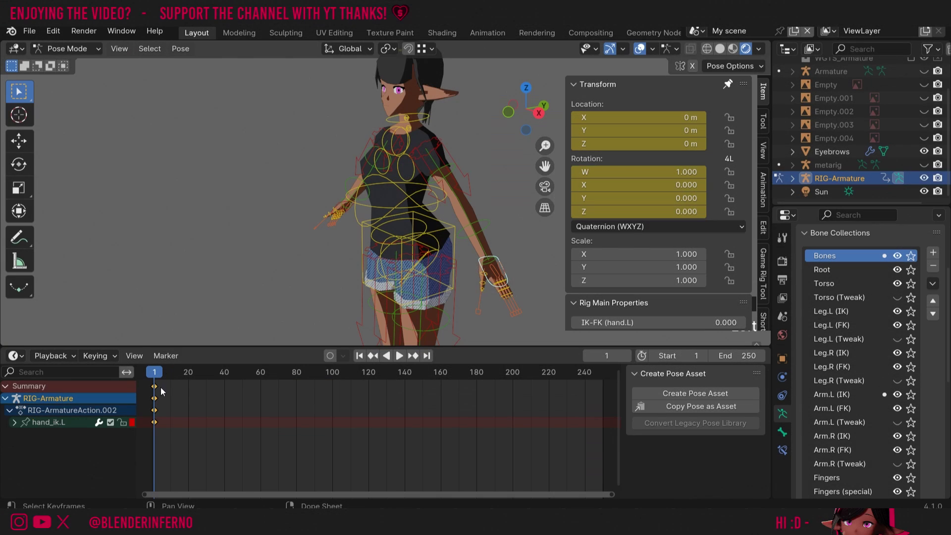
Step: Delete the location and rotation keyframes at frame 1
key(x)
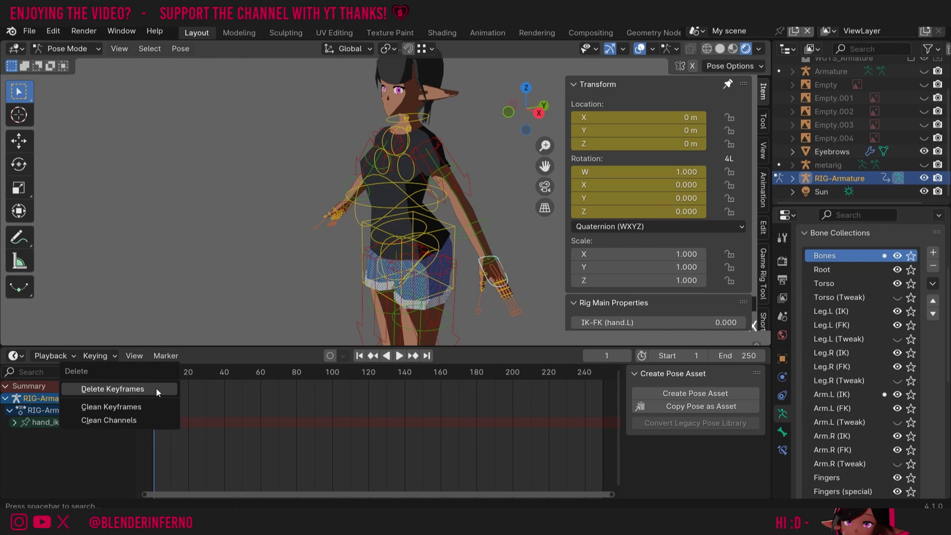
click(156, 389)
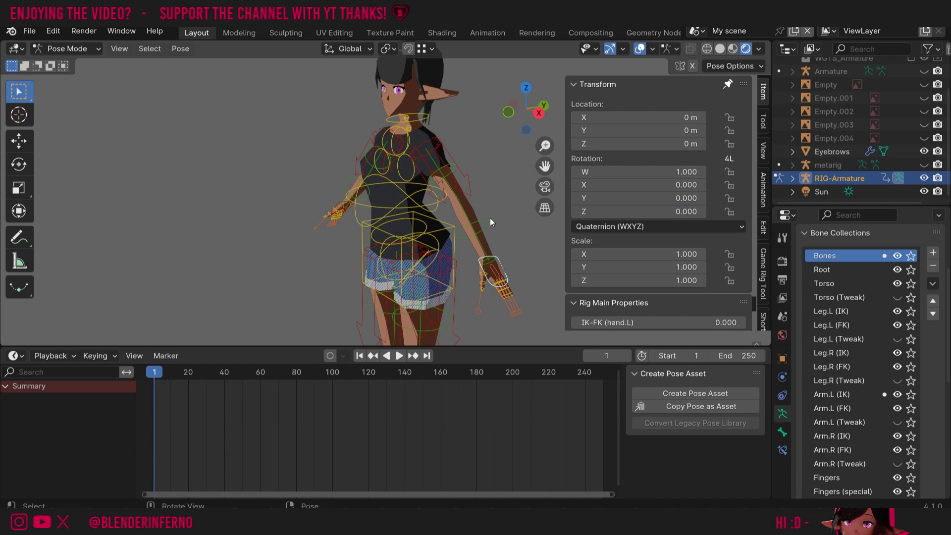
Step: Try keyframing only the scale and the location of the left hand control at frame 1, and undo it
key(k)
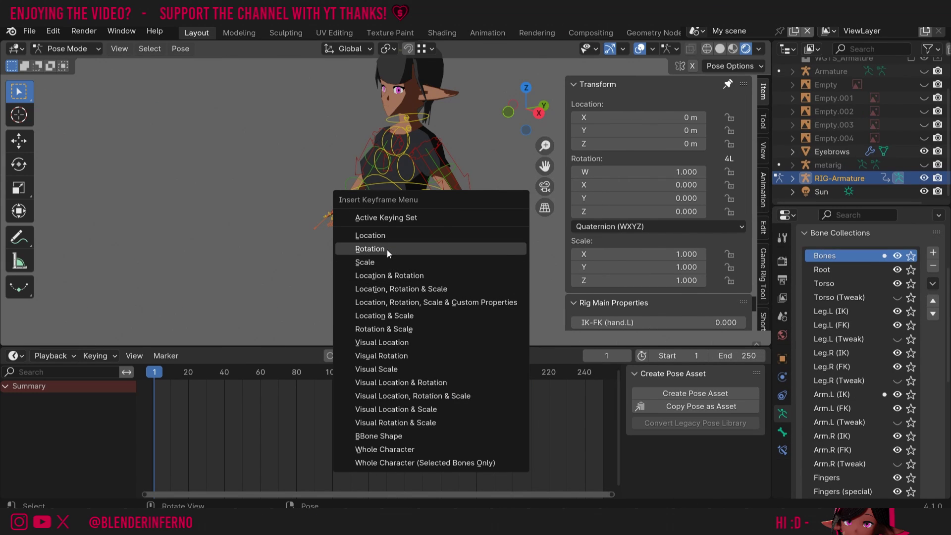
click(385, 262)
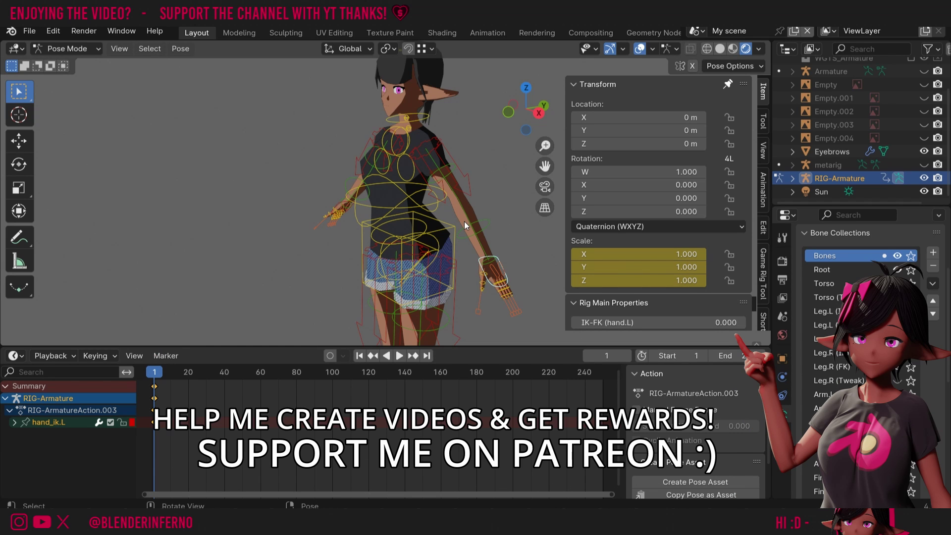
key(i)
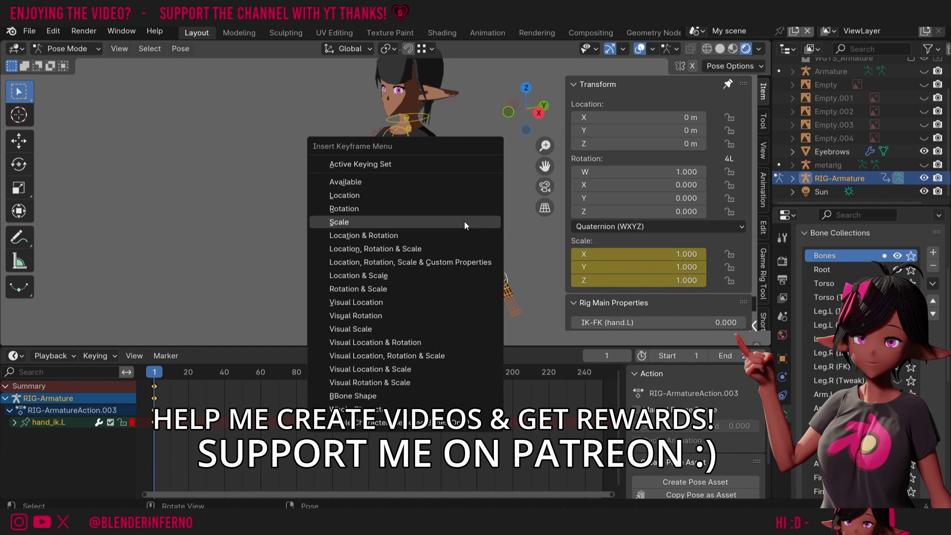
click(407, 195)
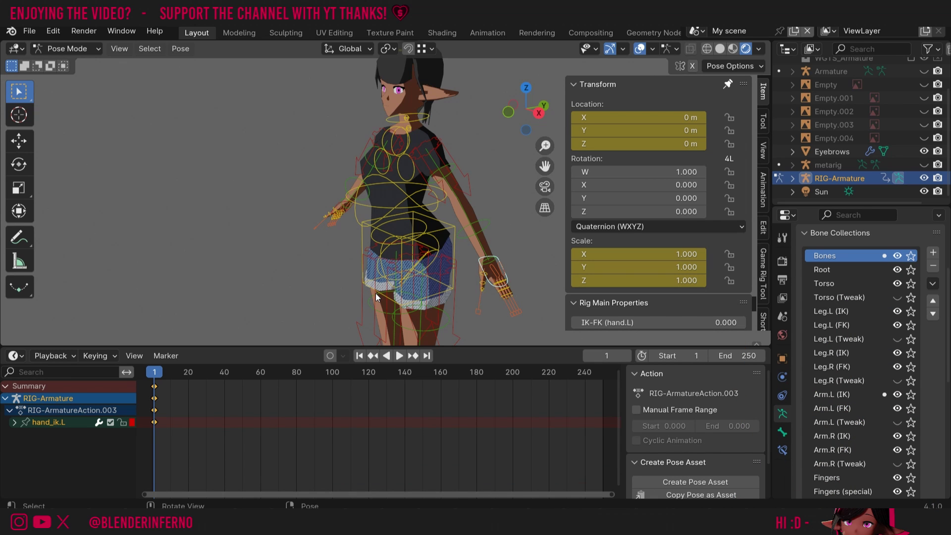
key(ctrl+z)
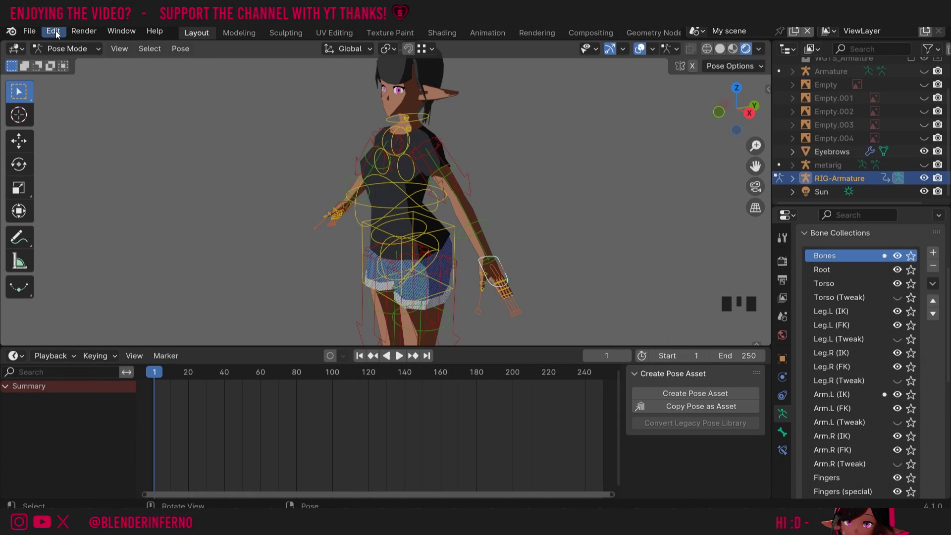
Step: Enable Pie Menu on Drag in the Keymap preferences and save the preferences
click(55, 30)
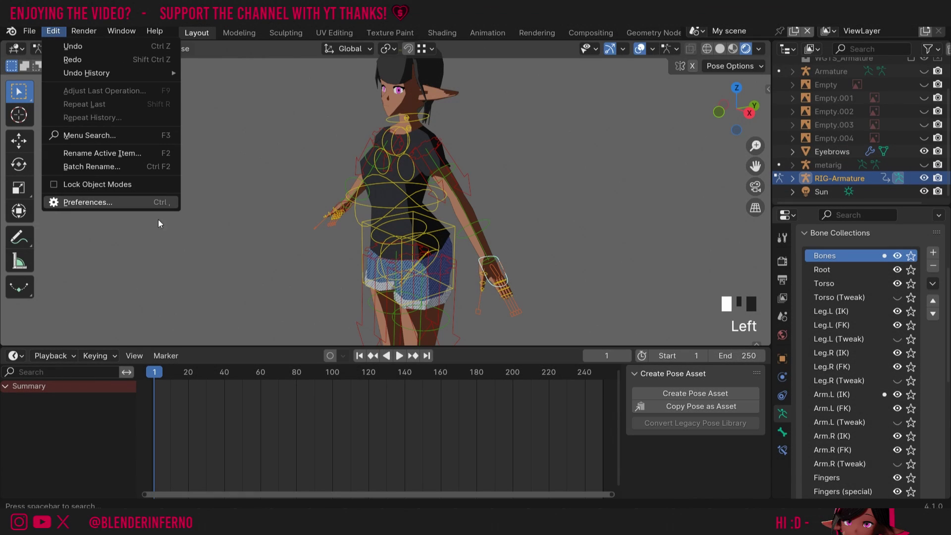
click(80, 203)
click(55, 202)
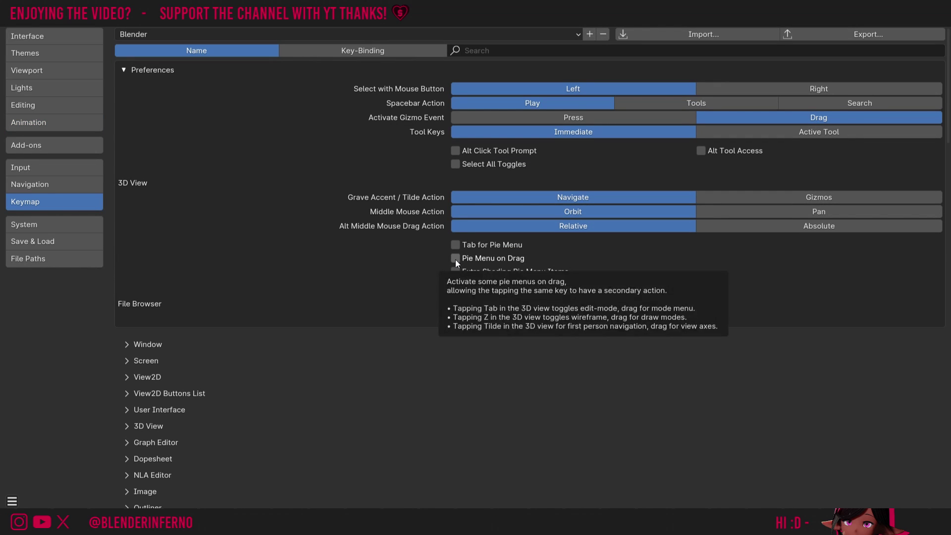
click(125, 70)
click(125, 70)
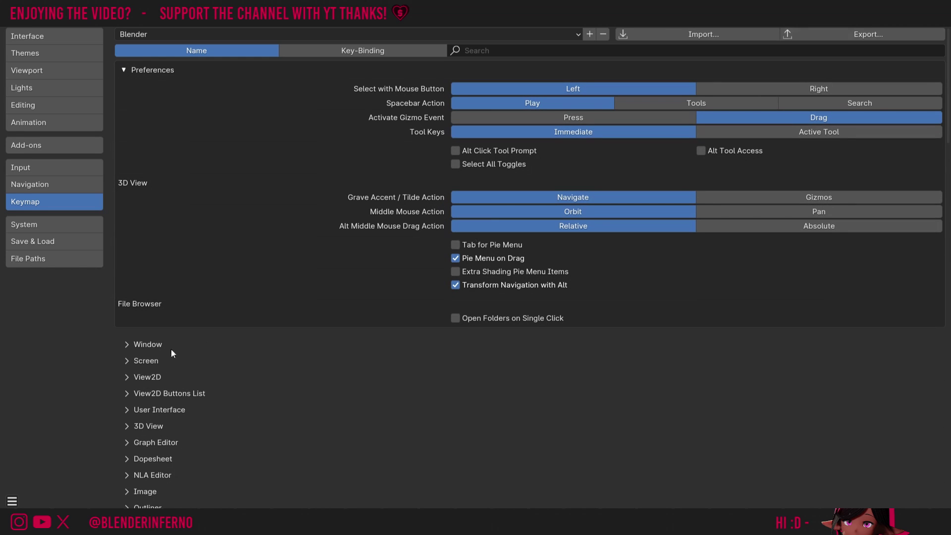
click(12, 501)
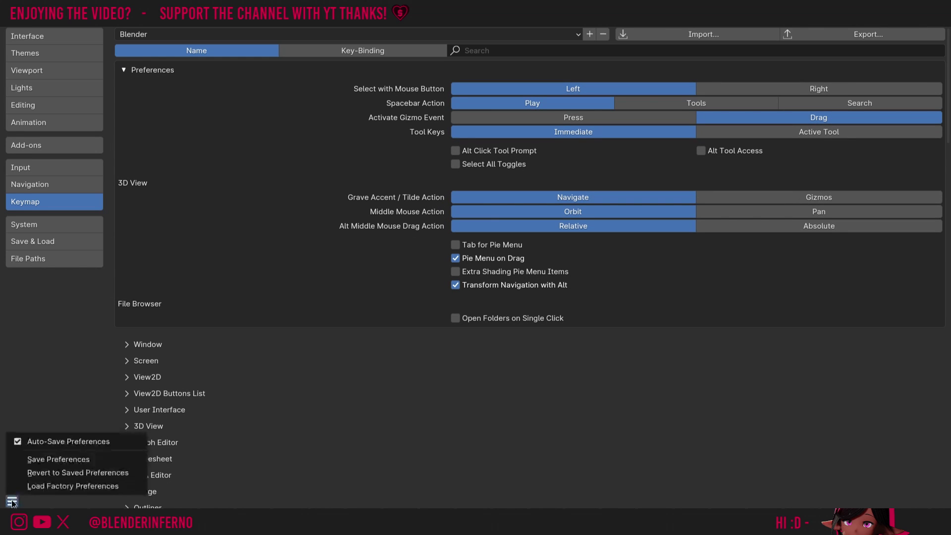
click(46, 461)
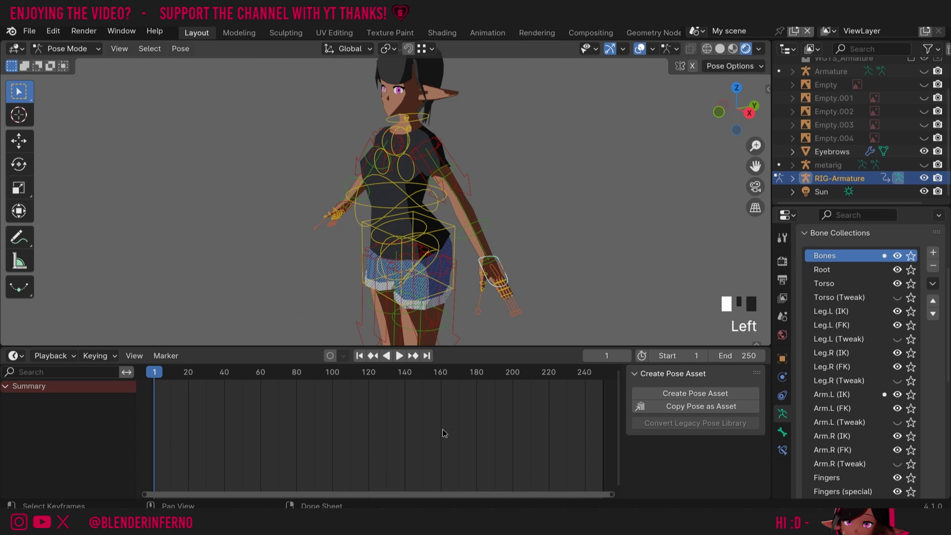
Step: Keyframe only the left hand control's location at frame 1 from the keyframe pie menu and show its transform values
key(i)
key(i)
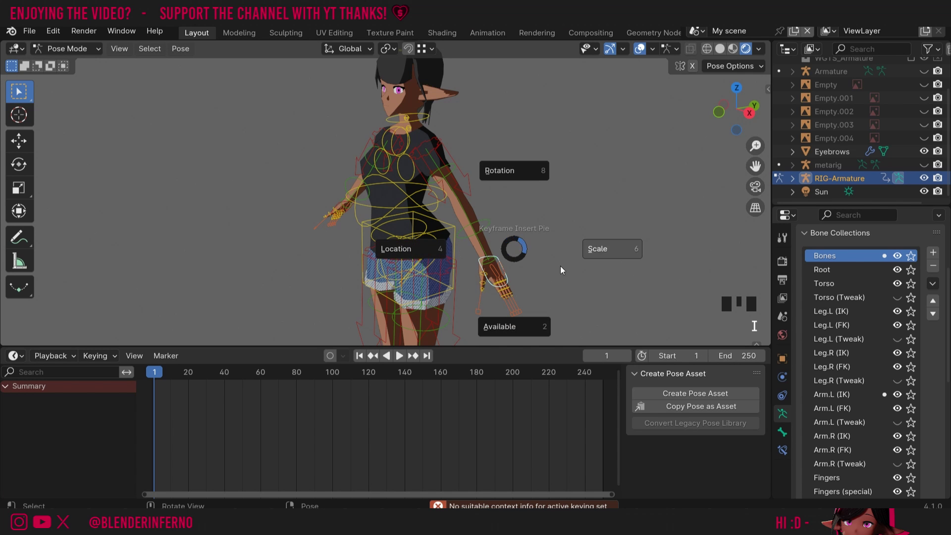
click(416, 248)
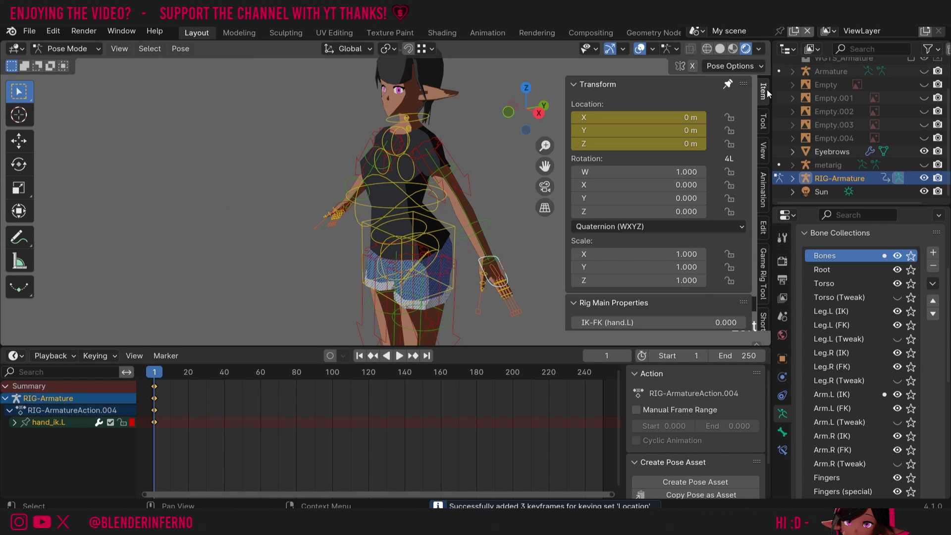
click(768, 89)
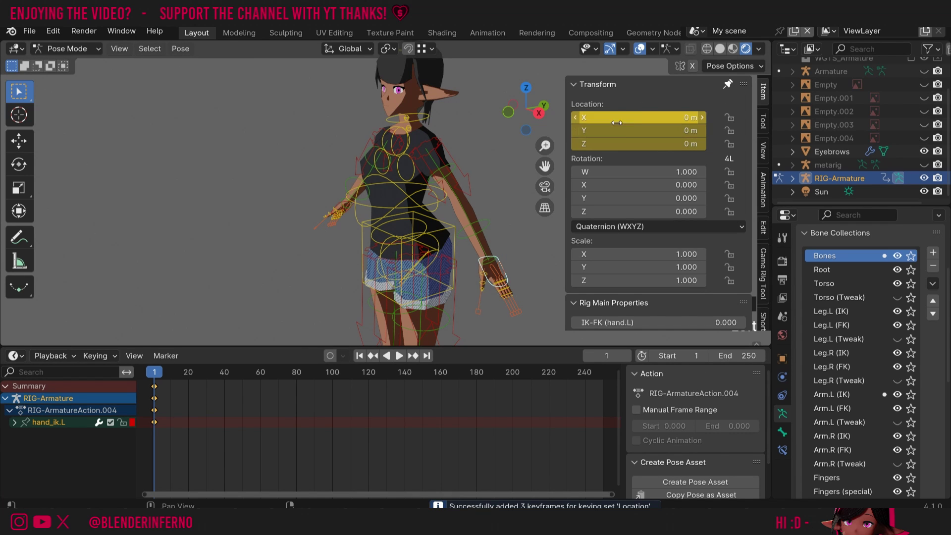